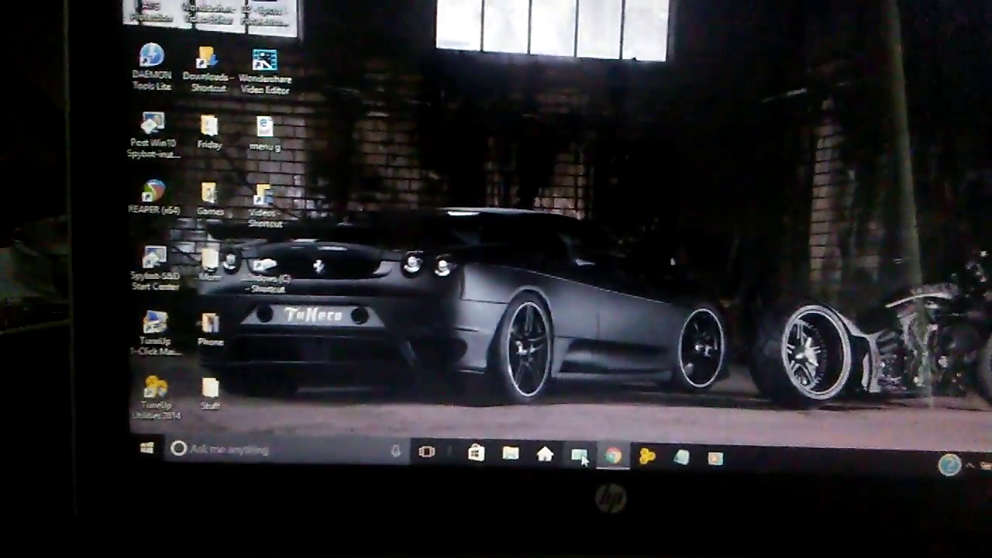
Open Control Panel from the taskbar to show its home page of settings categories
click(592, 444)
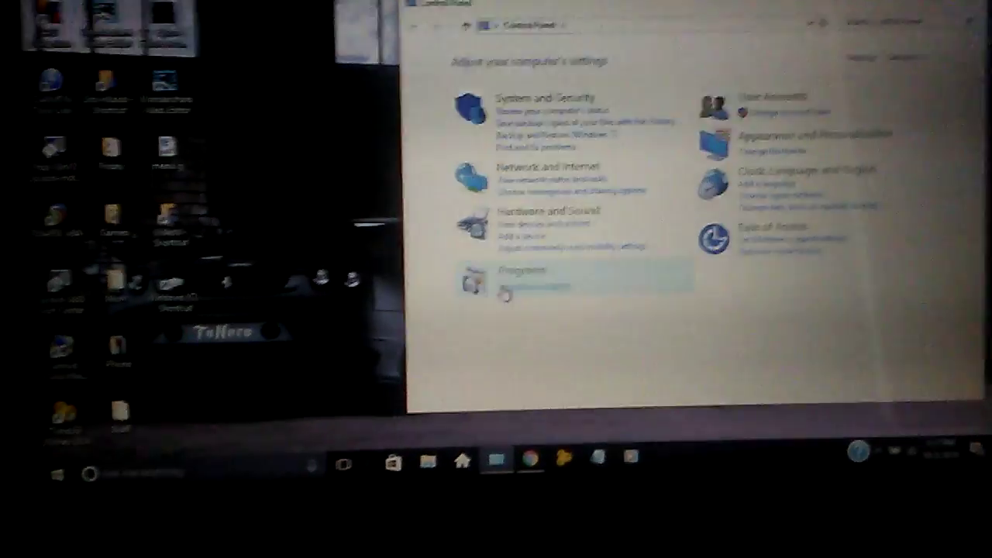